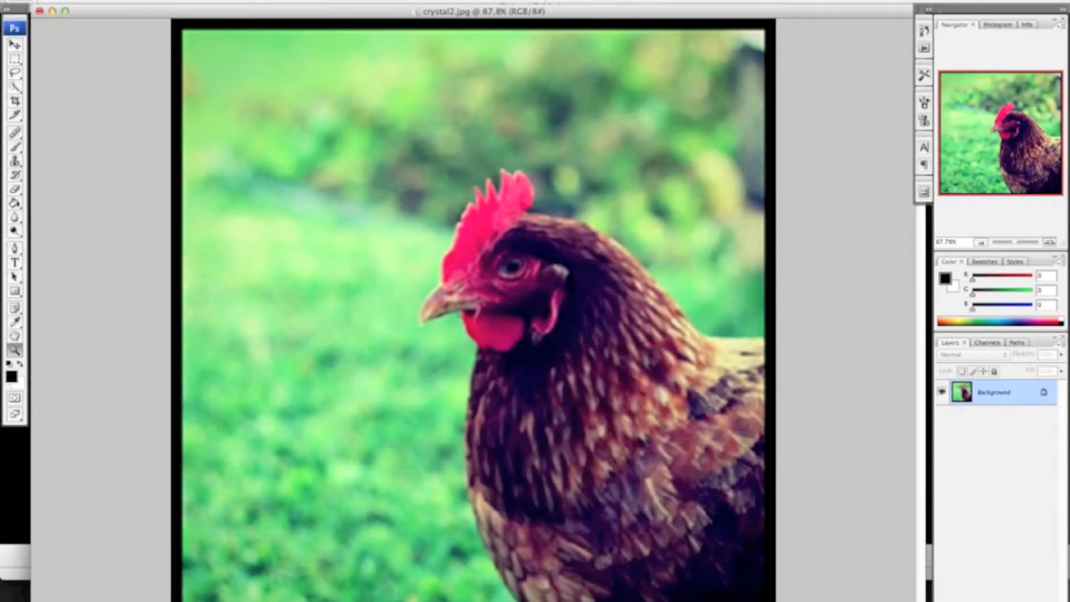
- Resize crystal2.jpg to a document size of 5 by 5 inches with proportions constrained
left_click(168, 0)
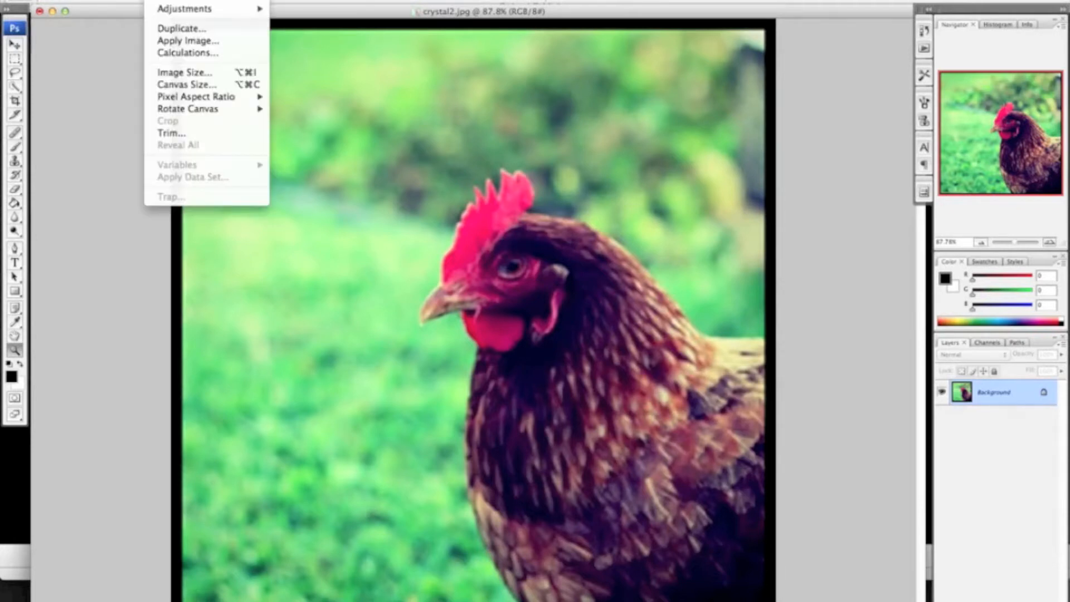
left_click(203, 73)
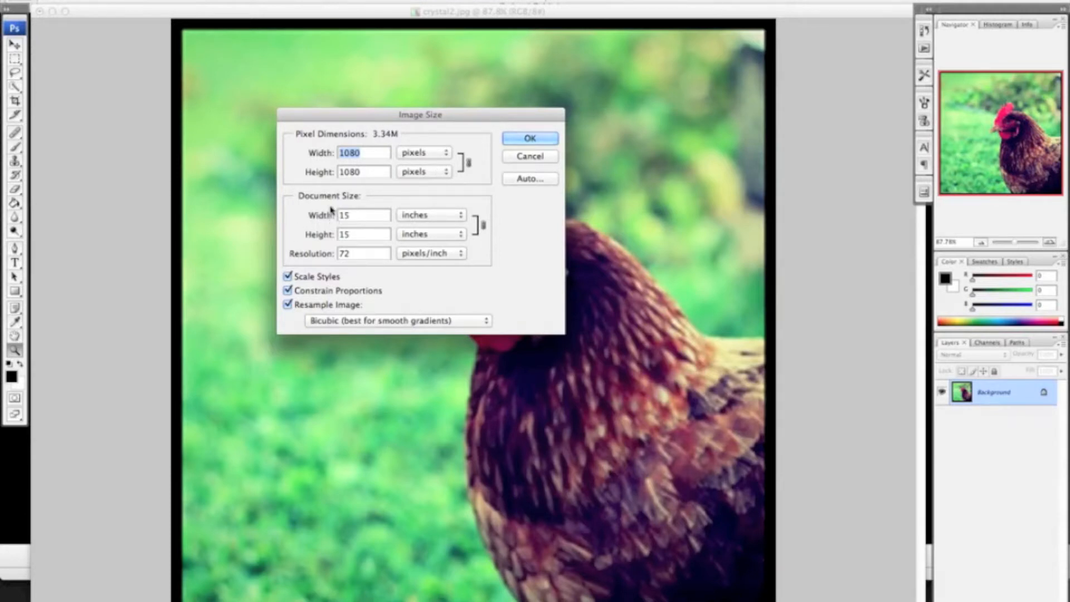
left_click(363, 219)
left_click(362, 236)
left_click(446, 223)
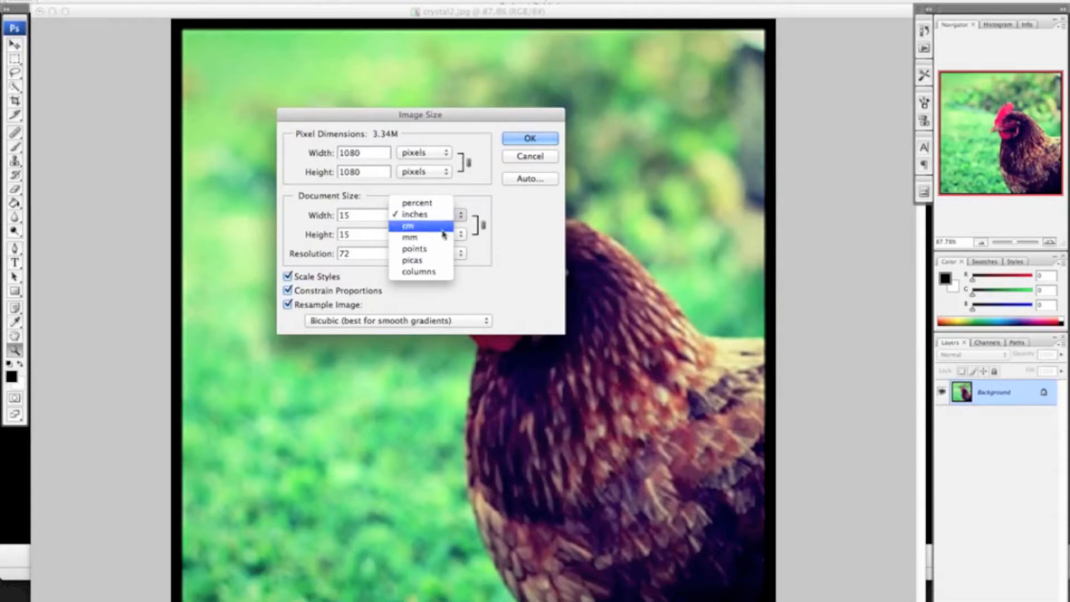
left_click(440, 219)
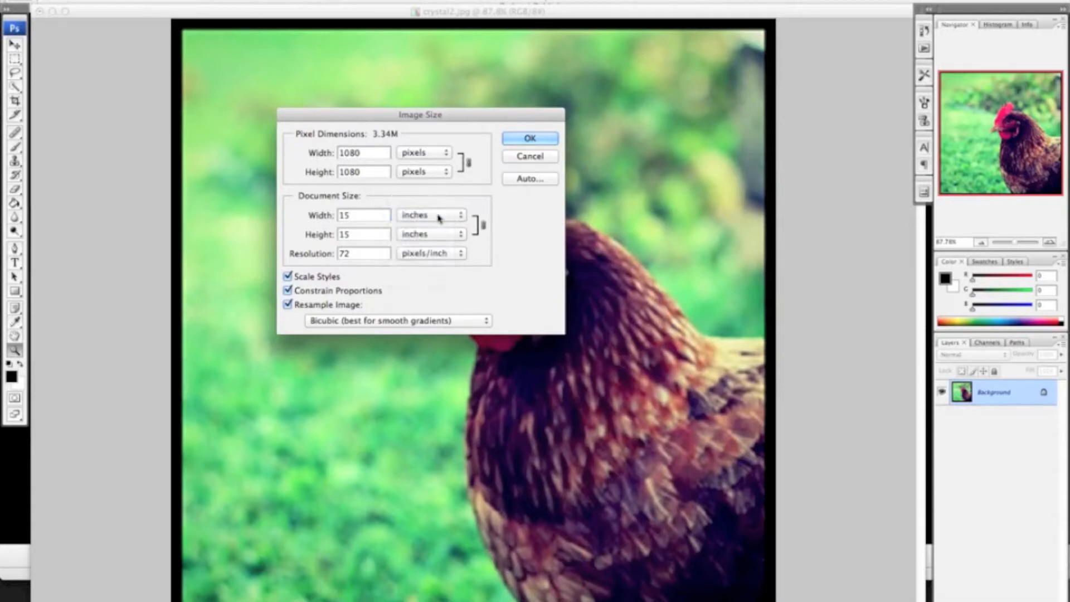
left_click(366, 221)
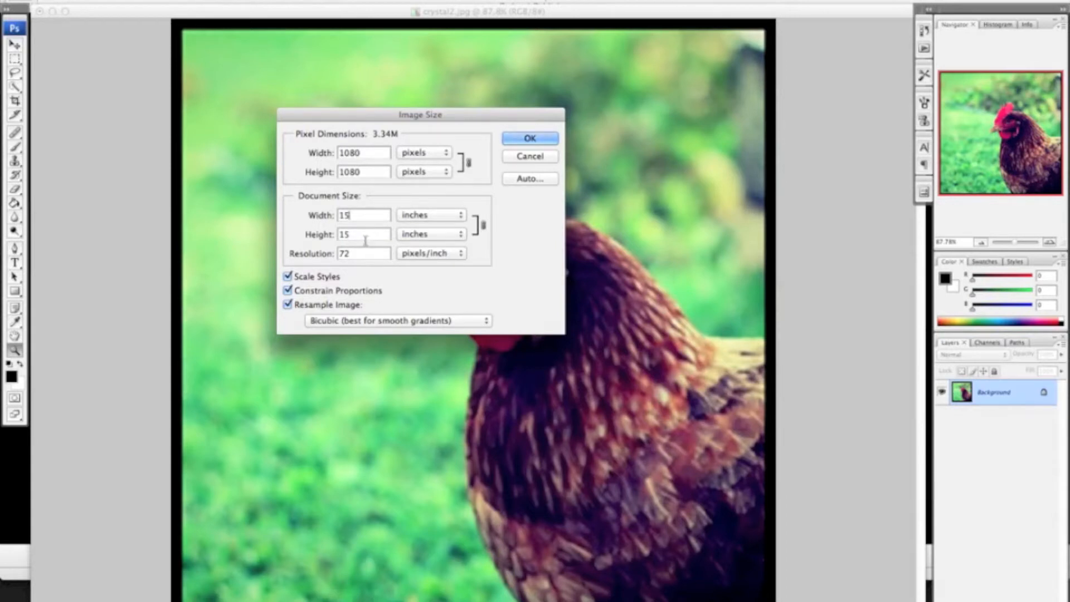
double_click(346, 215)
type("5")
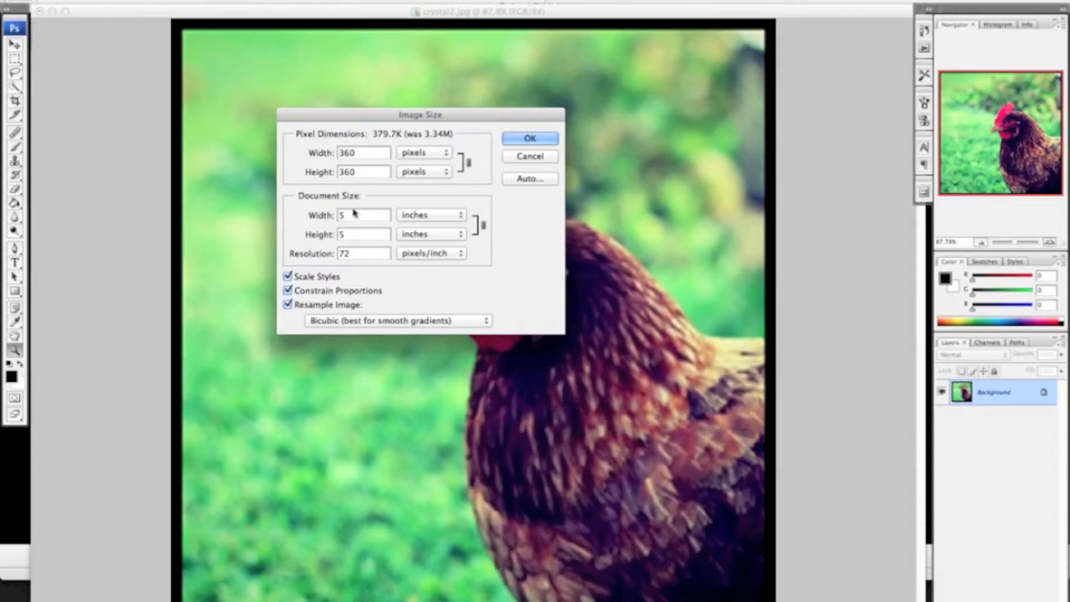
left_click(528, 146)
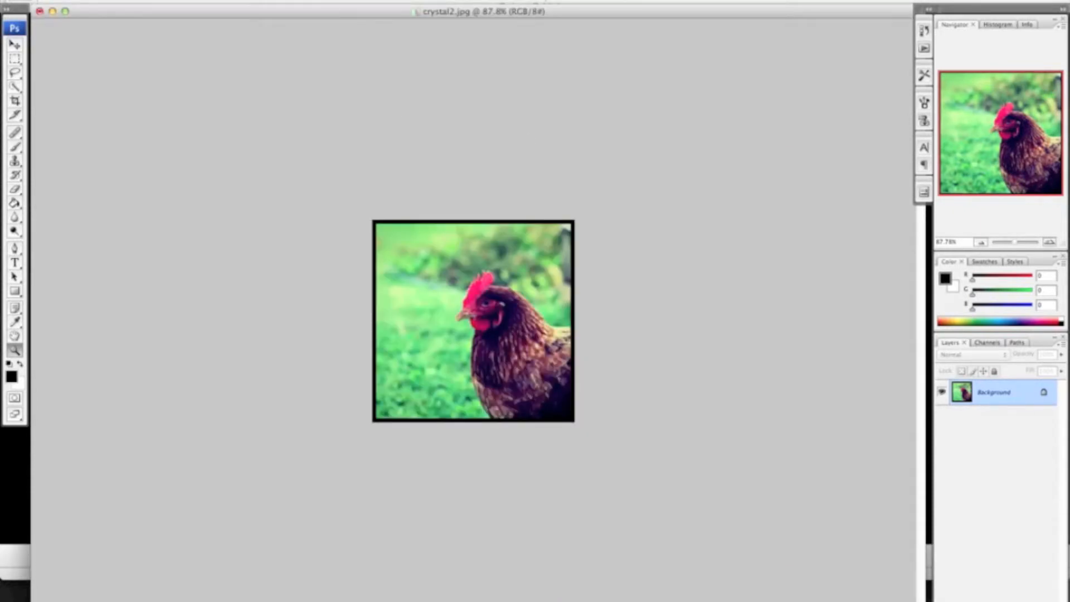
left_click(99, 2)
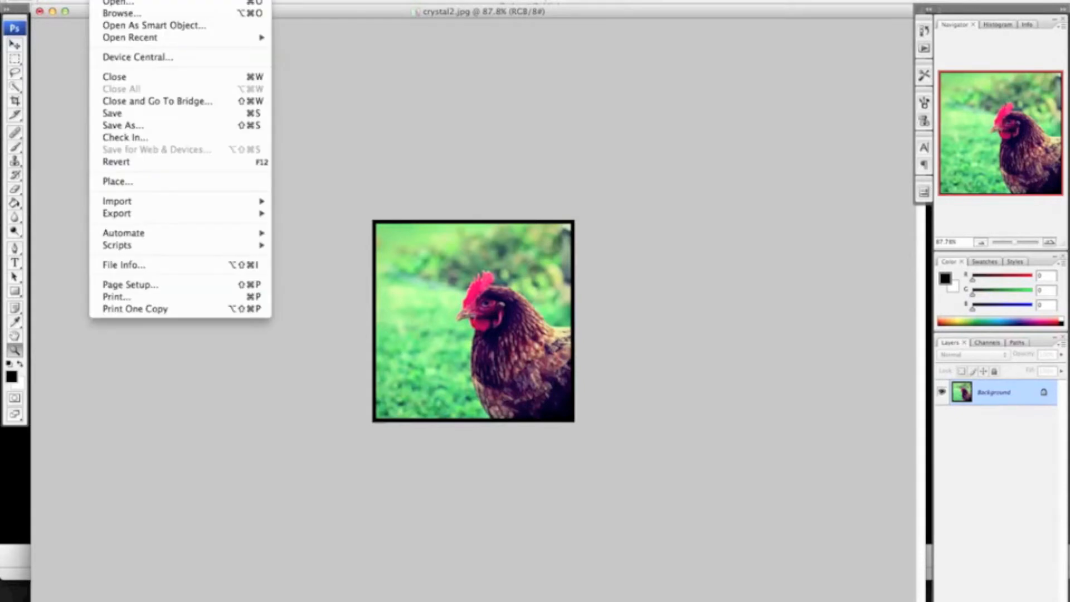
left_click(162, 129)
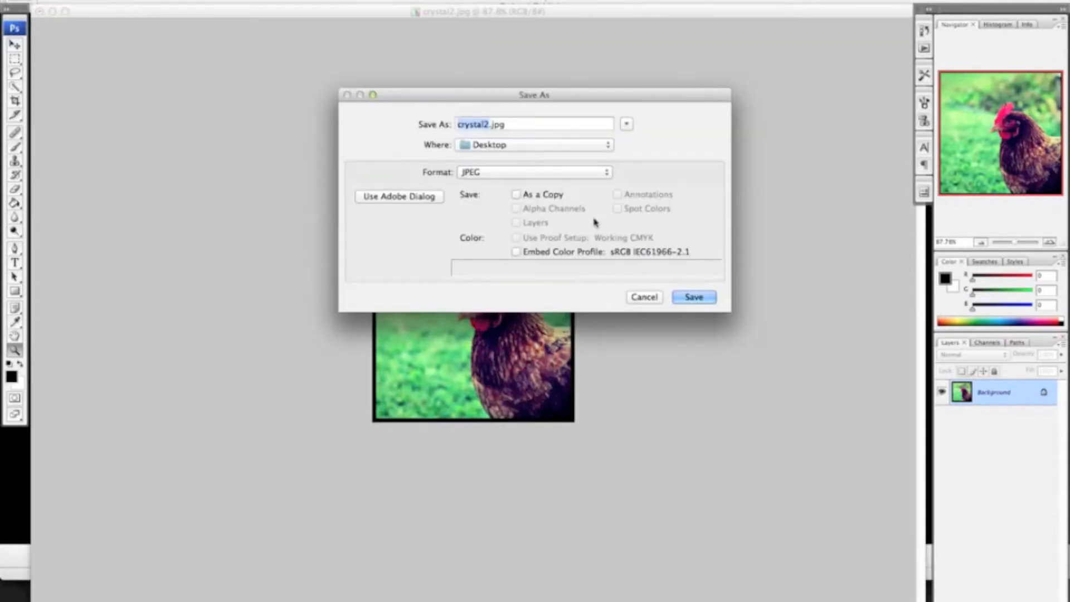
left_click(647, 298)
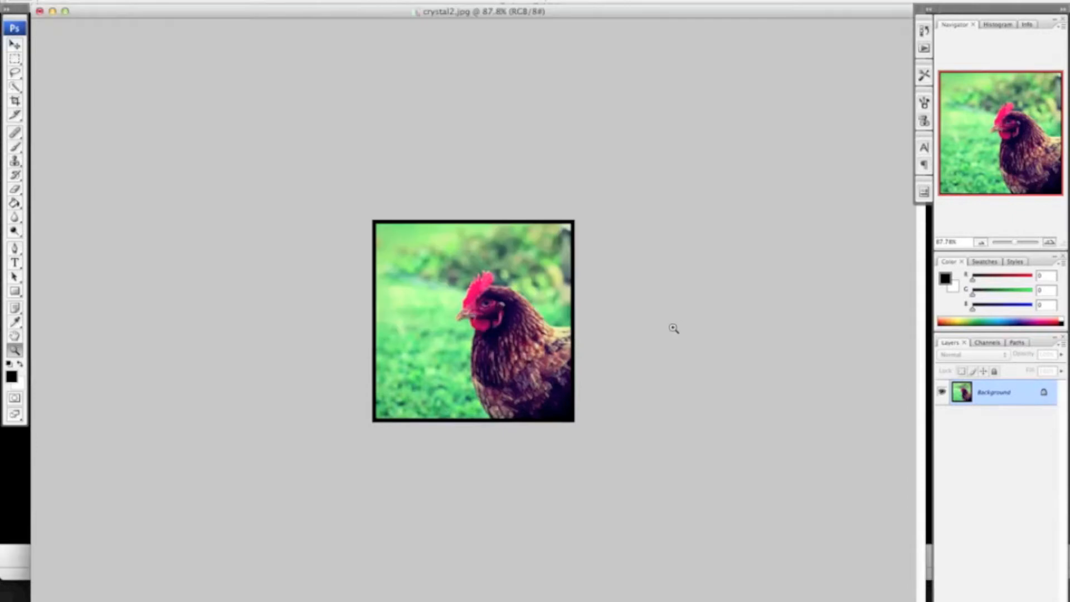
- Turn off Constrain Proportions and stretch the image to a document width of 15 inches, leaving the height at 5 inches
left_click(153, 2)
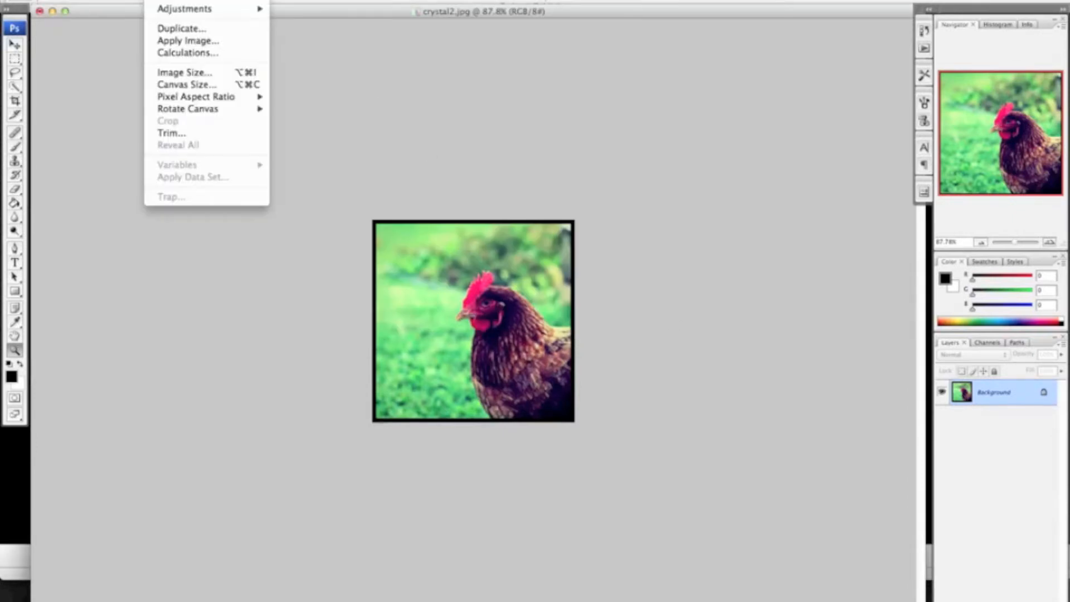
left_click(176, 76)
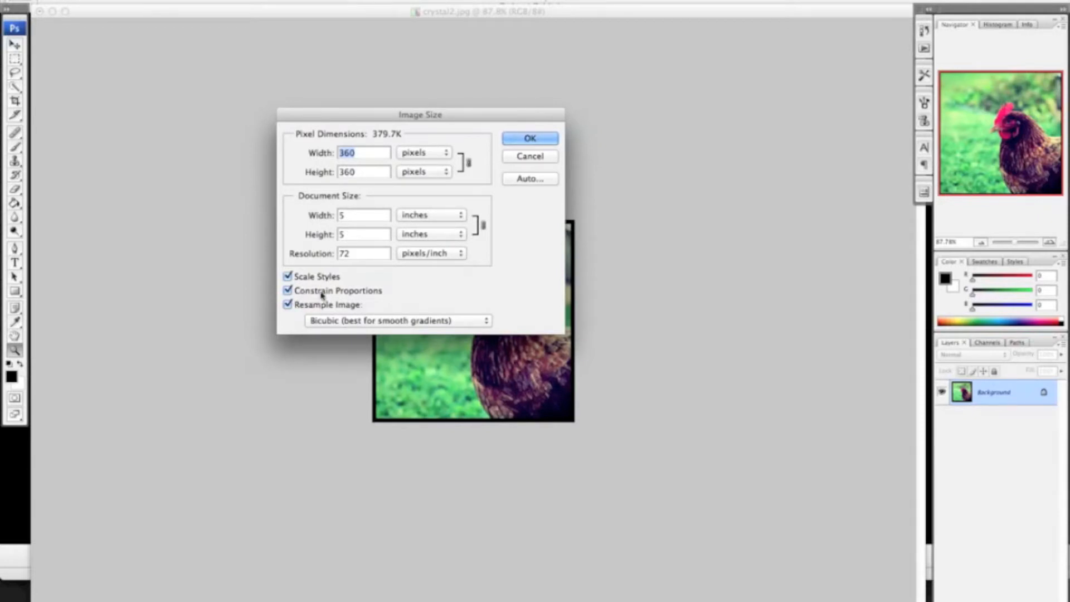
left_click(292, 296)
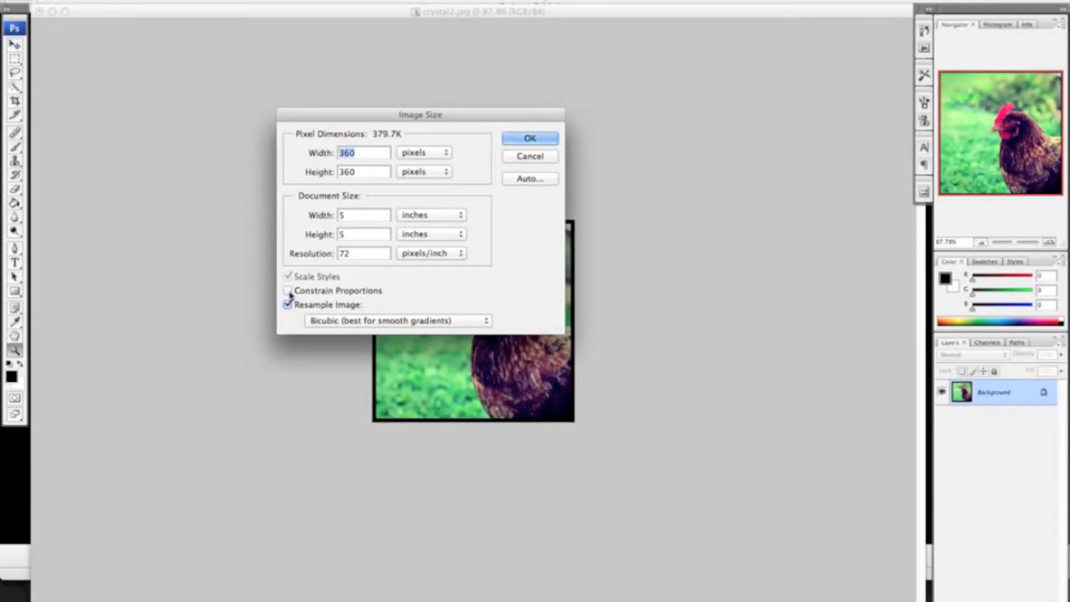
left_click(291, 295)
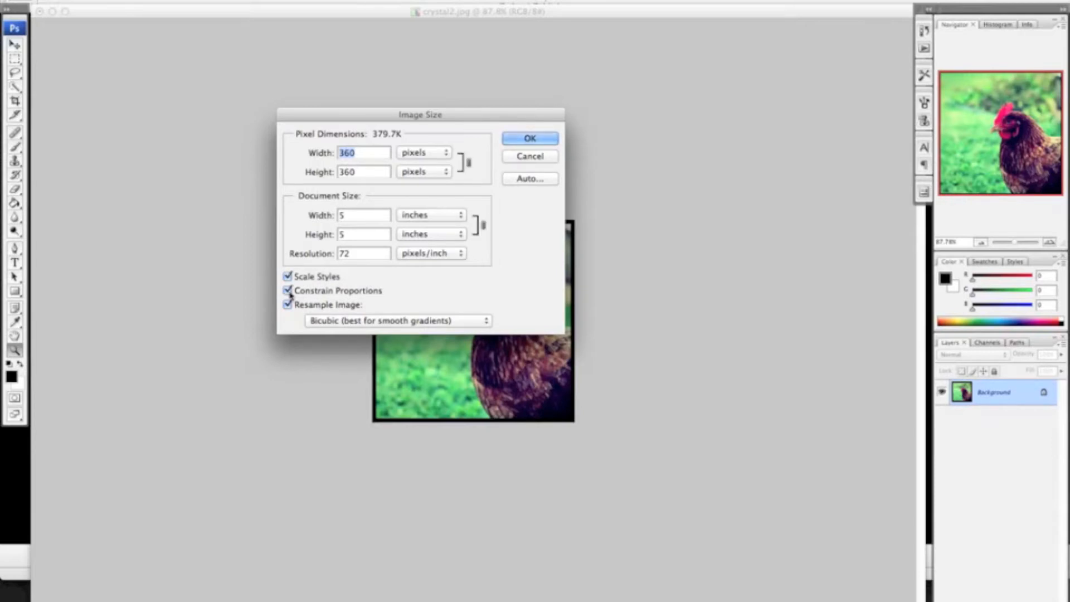
left_click(290, 295)
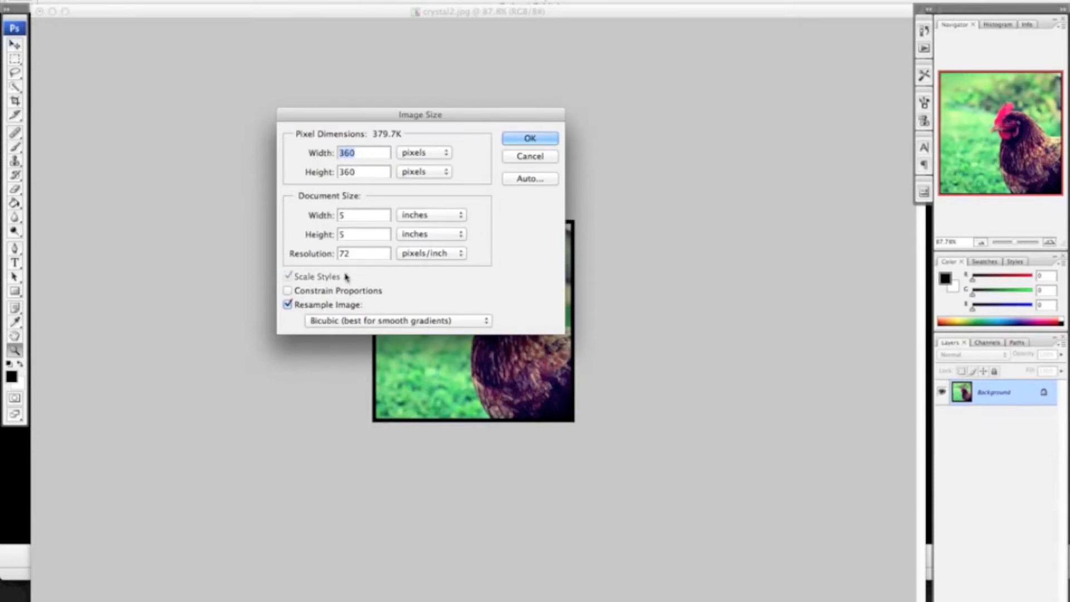
left_click_drag(354, 216, 339, 212)
type("15")
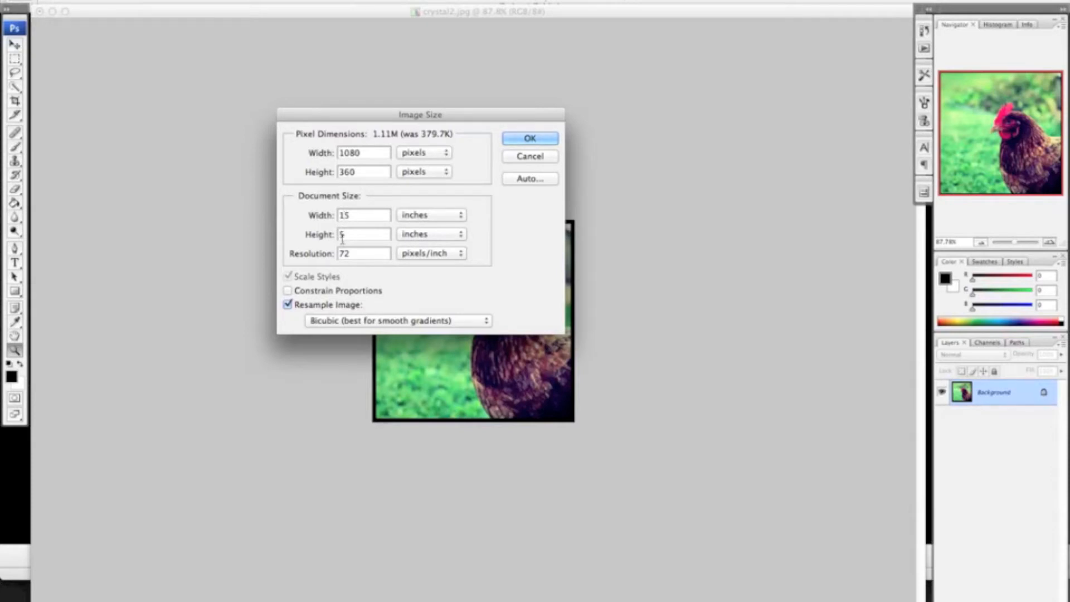
left_click_drag(342, 234, 339, 234)
left_click(530, 139)
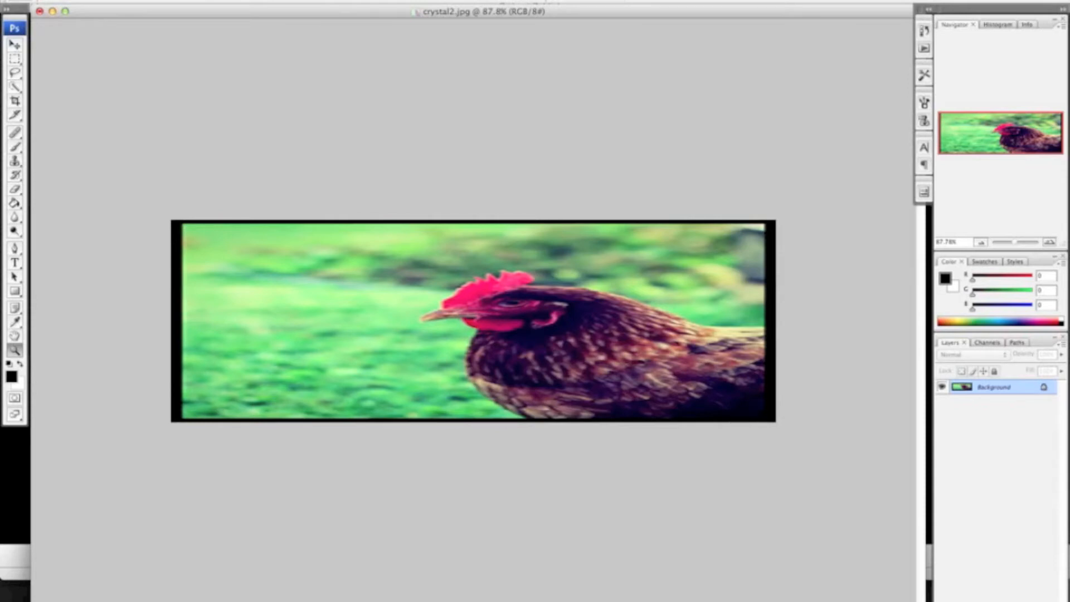
- Turn Constrain Proportions back on in the image size settings of the stretched picture
left_click(162, 1)
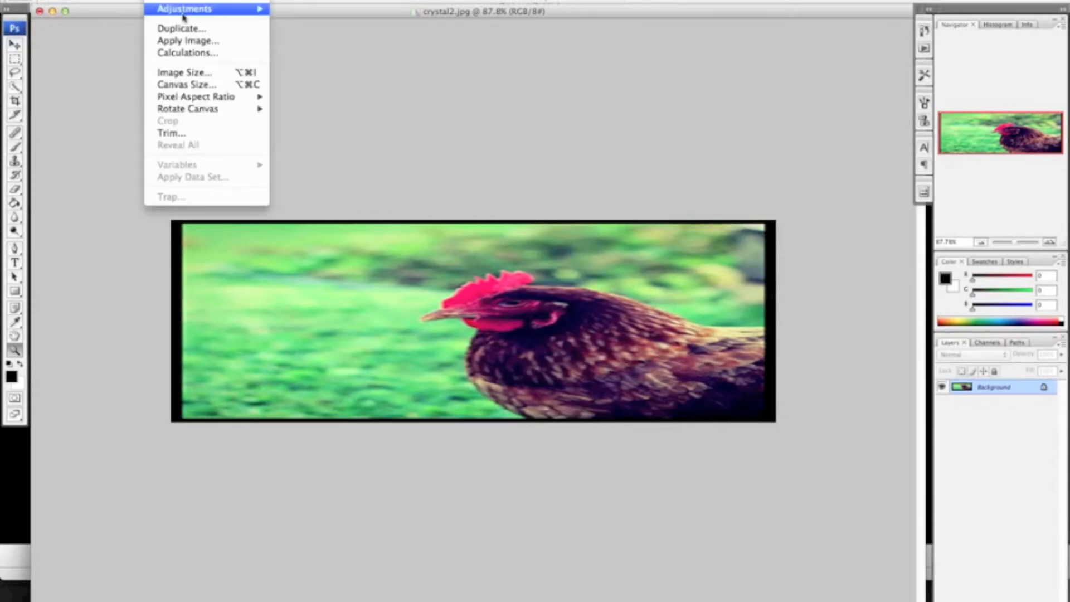
left_click(189, 73)
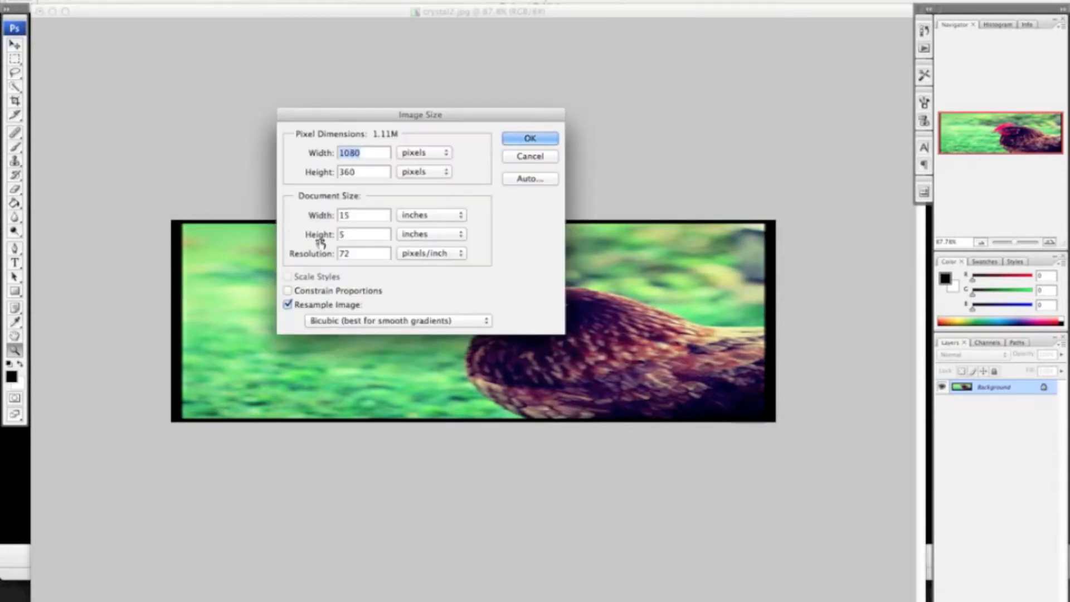
left_click(287, 290)
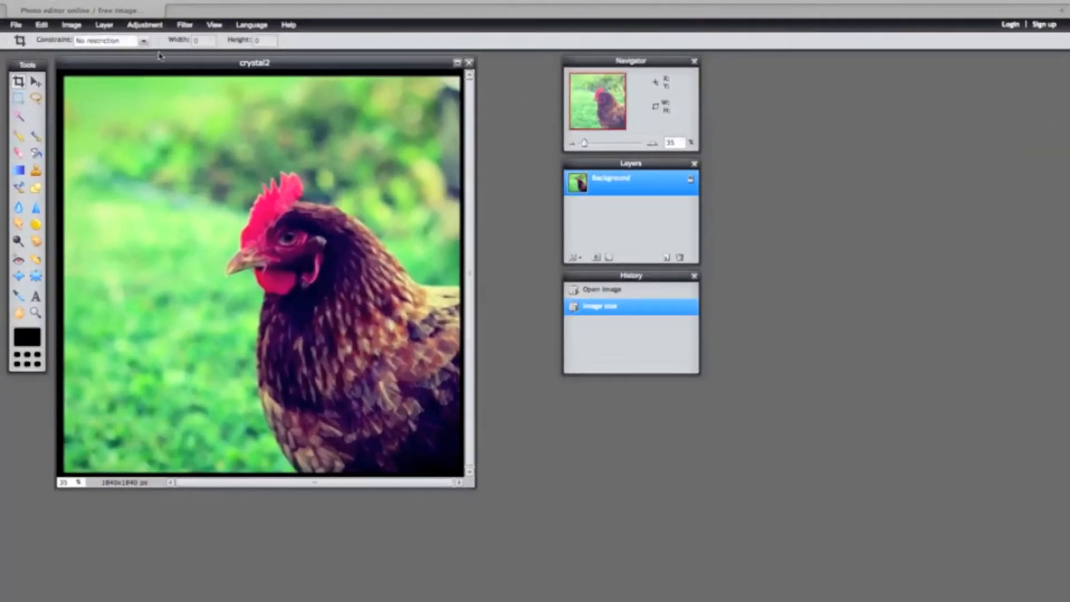
- Switch to the online photo editor and reduce the crystal2 image's pixel width with proportions constrained
left_click(72, 26)
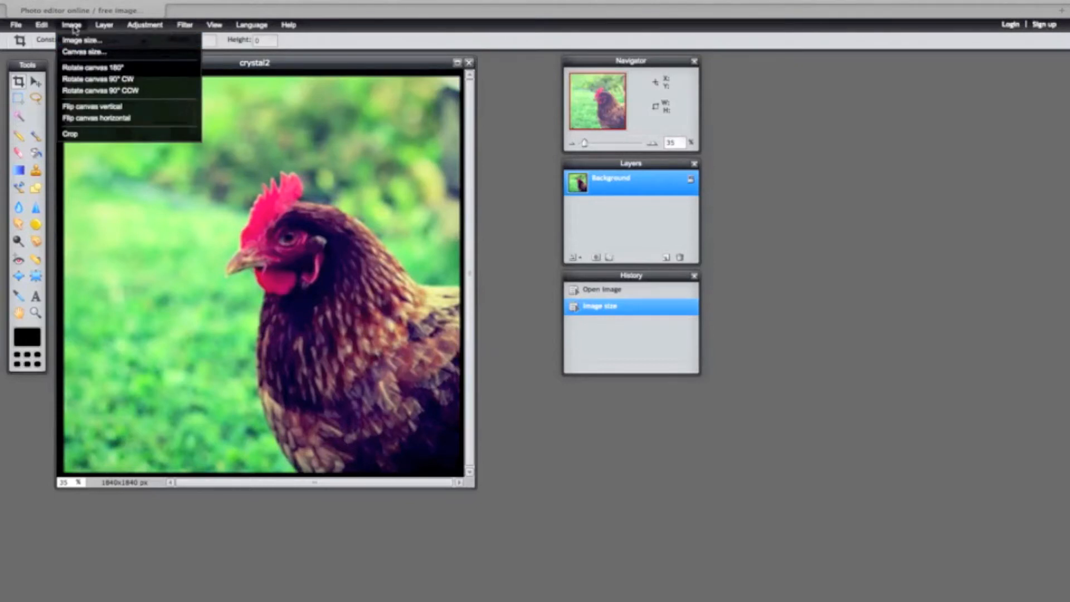
left_click(82, 40)
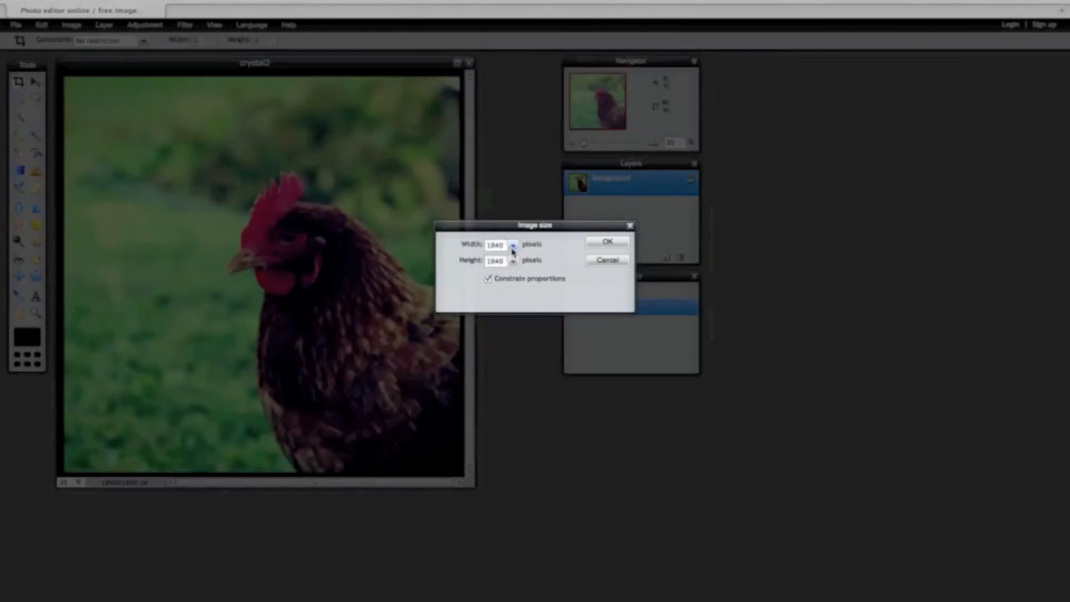
left_click(513, 250)
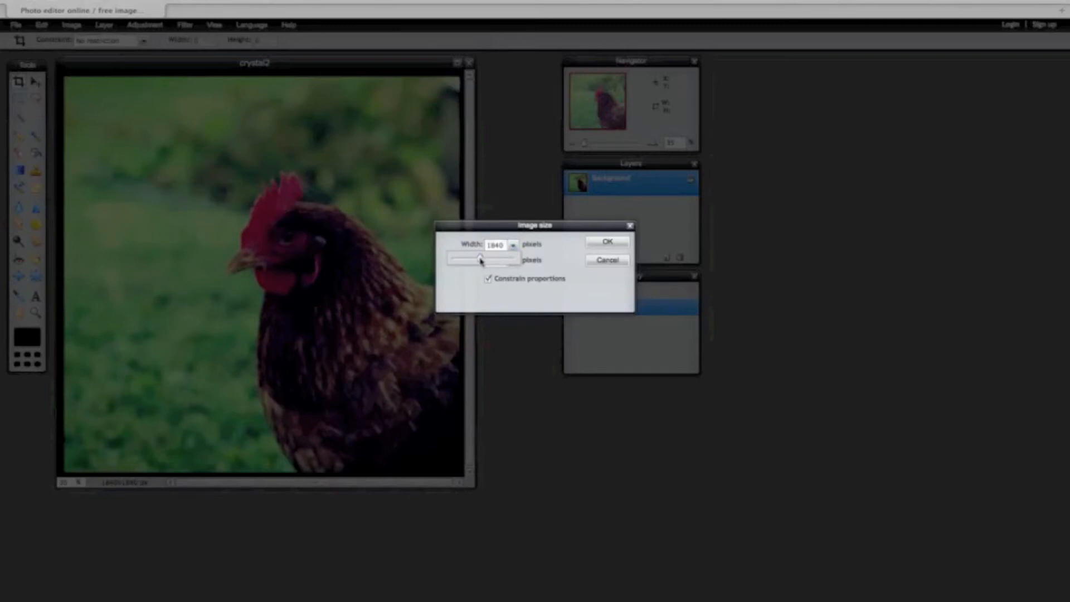
left_click_drag(481, 260, 462, 261)
left_click(613, 242)
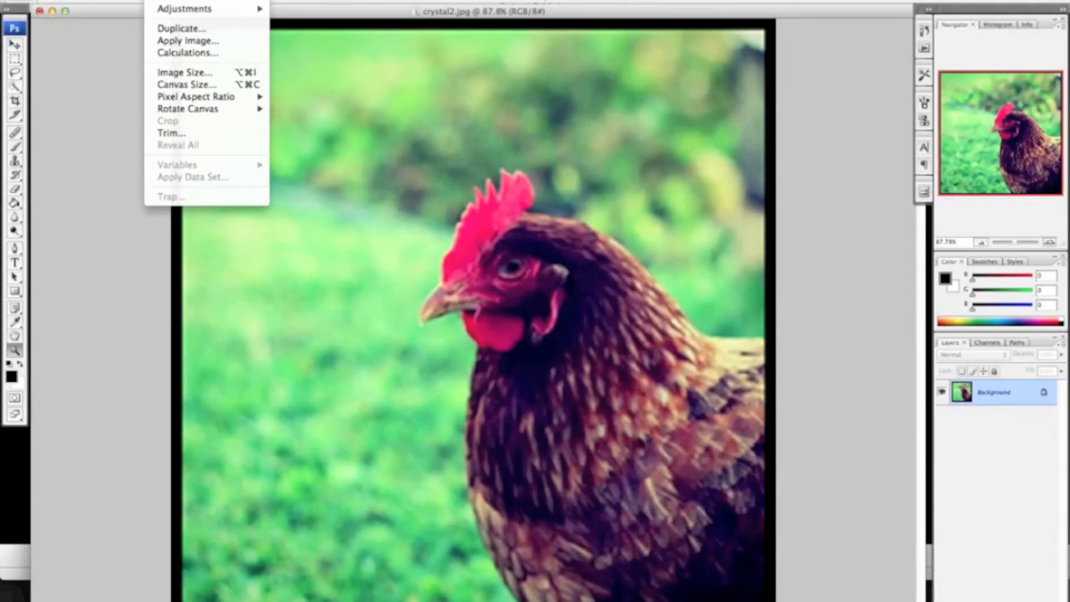
- Switch to Photoshop and resample the image to 300 pixels/inch with Constrain Proportions on and Bicubic Smoother, and fit it on screen
left_click(199, 76)
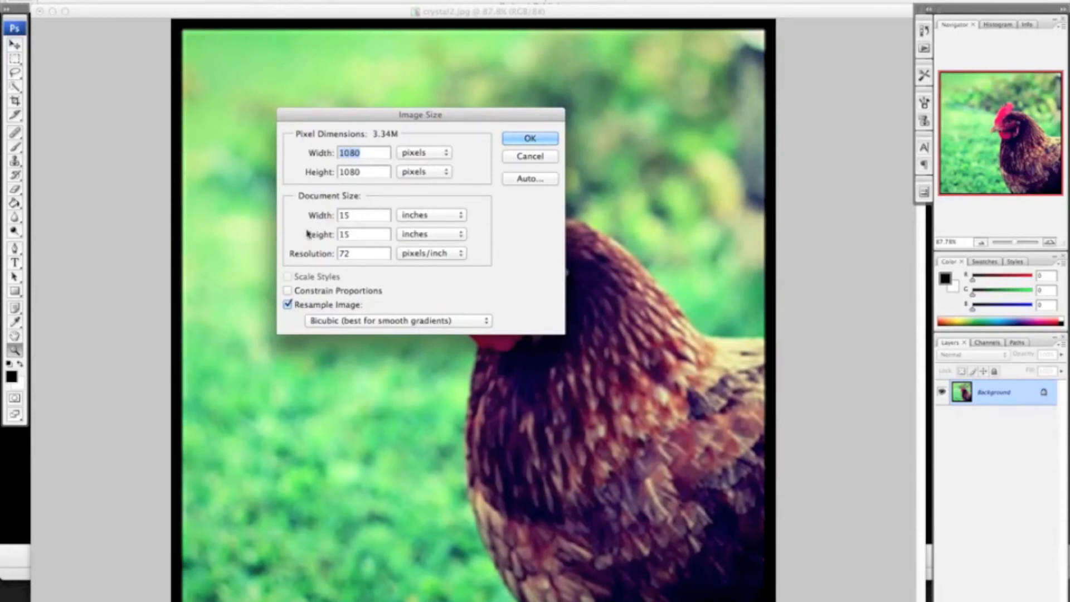
left_click(286, 291)
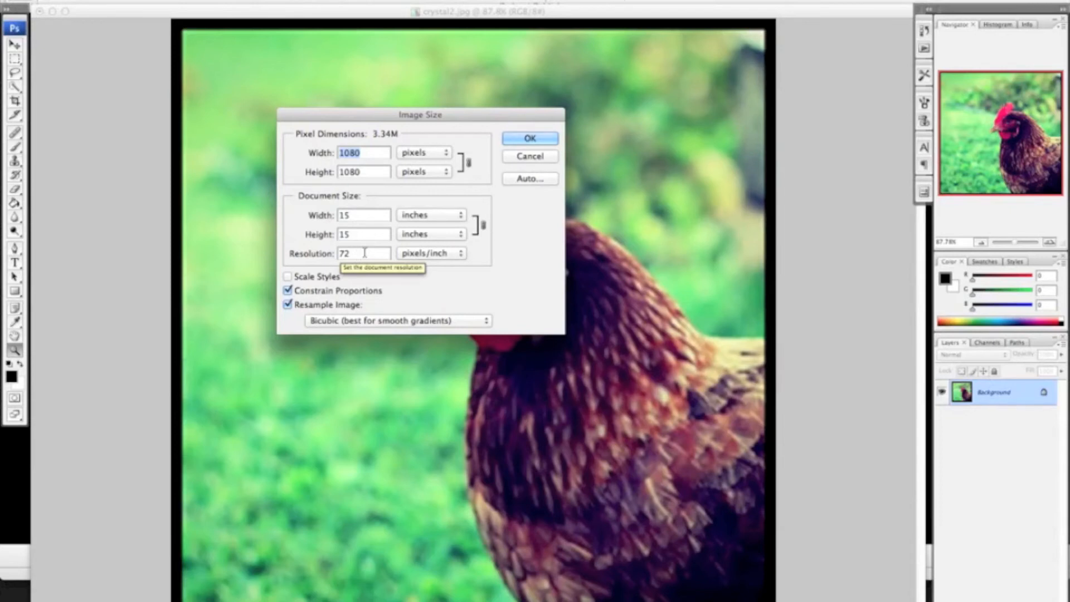
left_click_drag(363, 253, 339, 255)
type("300")
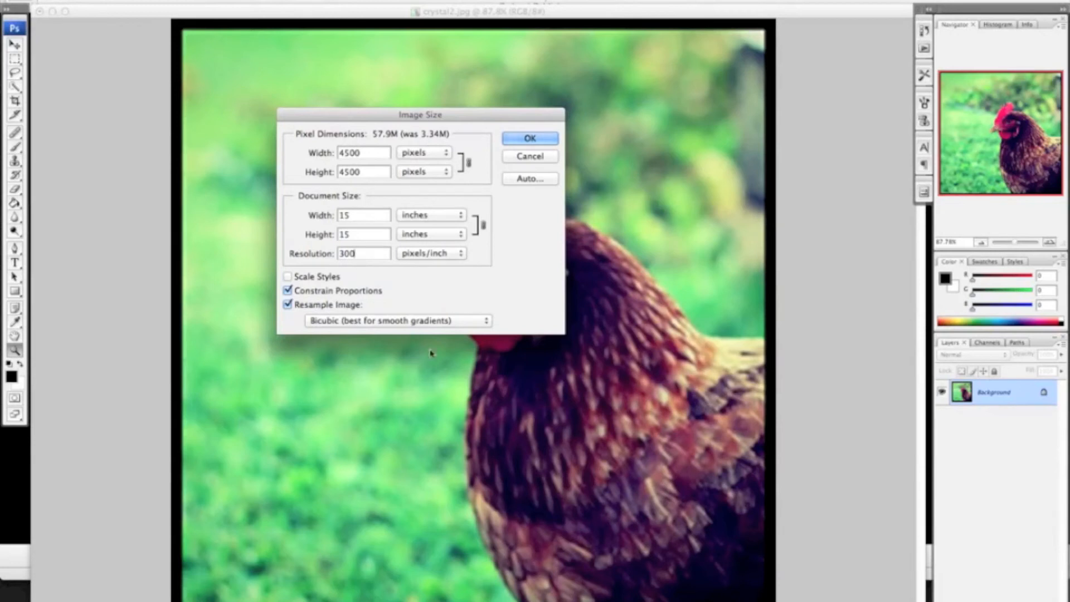
left_click(464, 321)
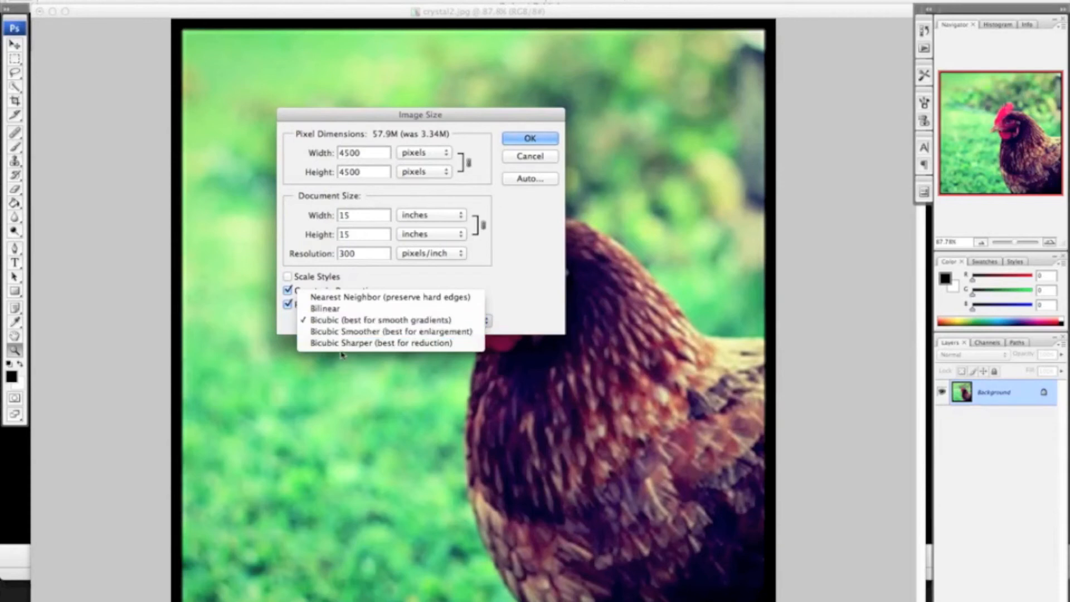
left_click(458, 333)
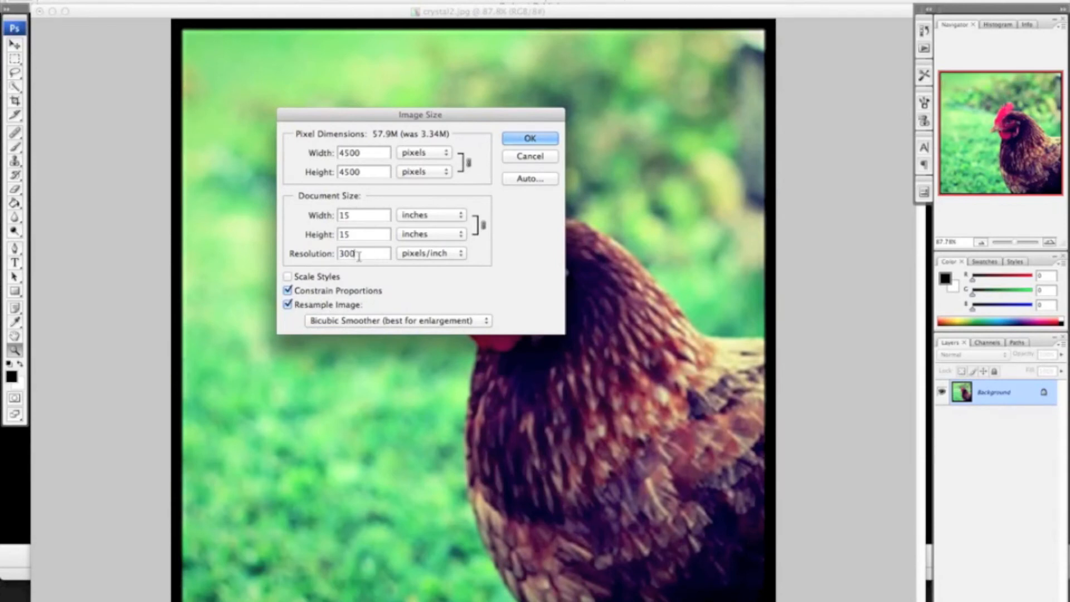
left_click(544, 138)
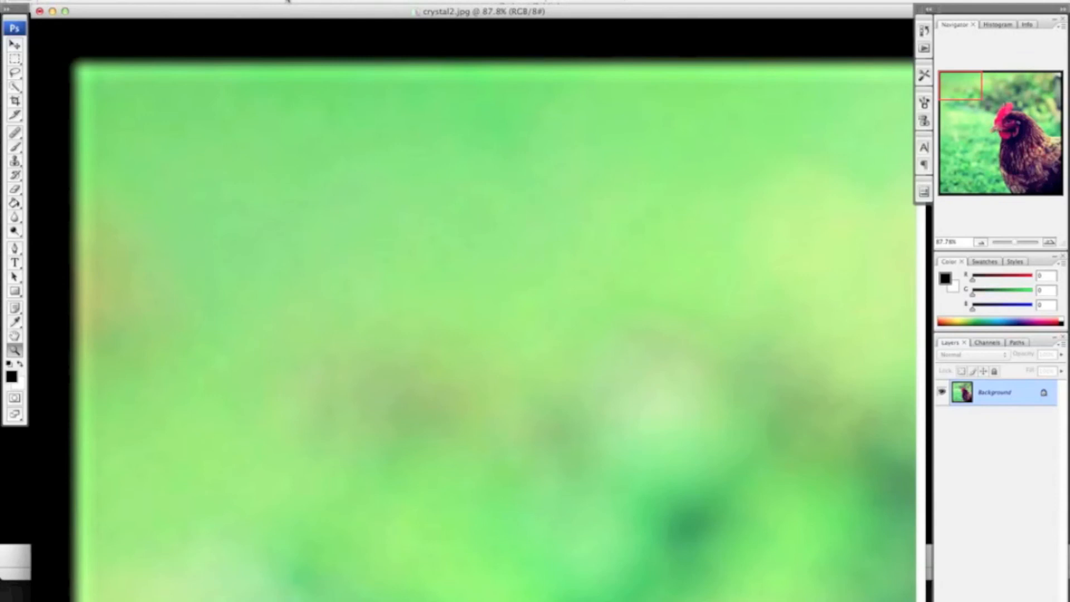
key("super+0")
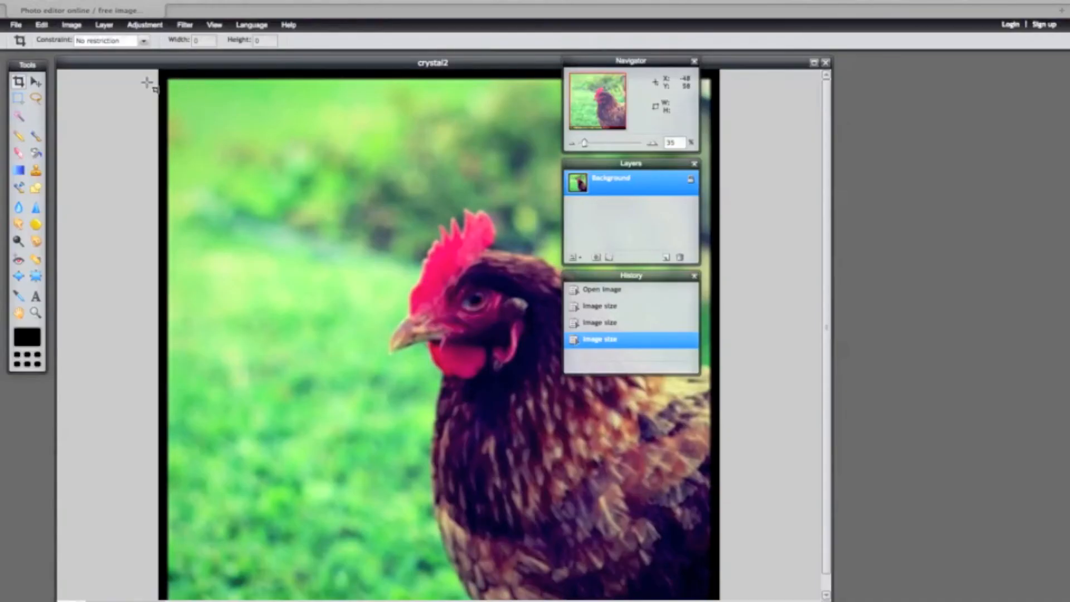
- Switch to the online photo editor and set the crystal2 image's width to 2560 pixels with proportions constrained
left_click(72, 28)
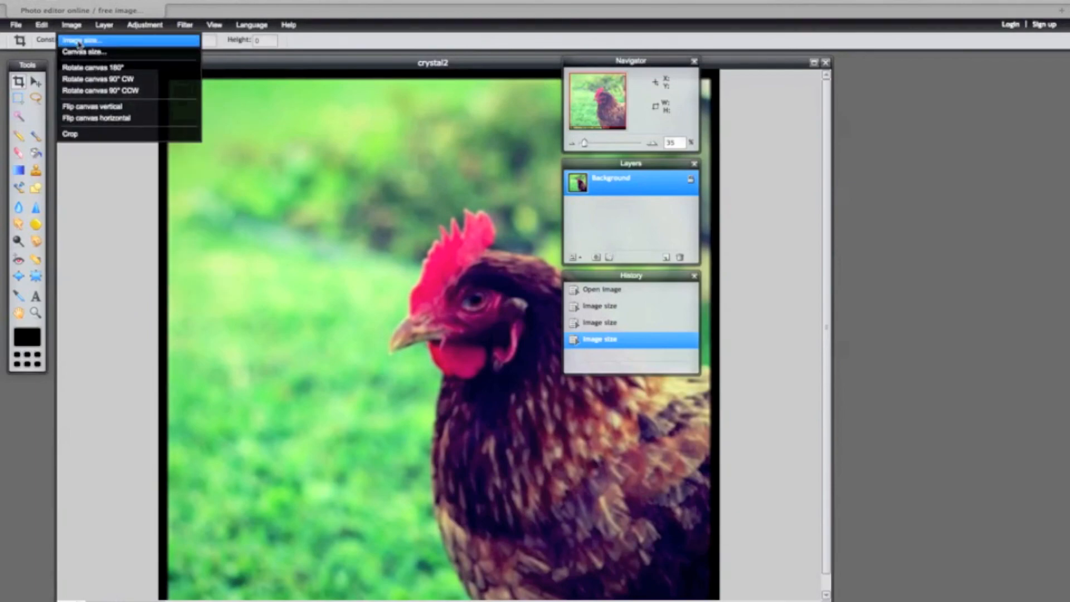
left_click(79, 43)
left_click(513, 247)
mouse_move(504, 261)
left_mouse_down()
mouse_move(475, 257)
mouse_move(492, 263)
left_mouse_up()
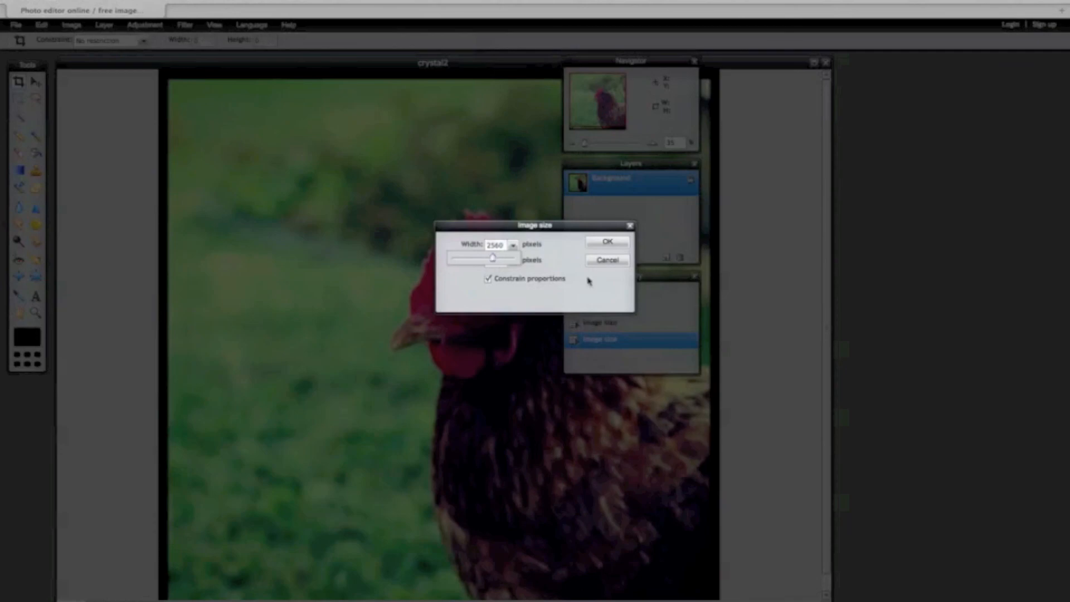
left_click(608, 244)
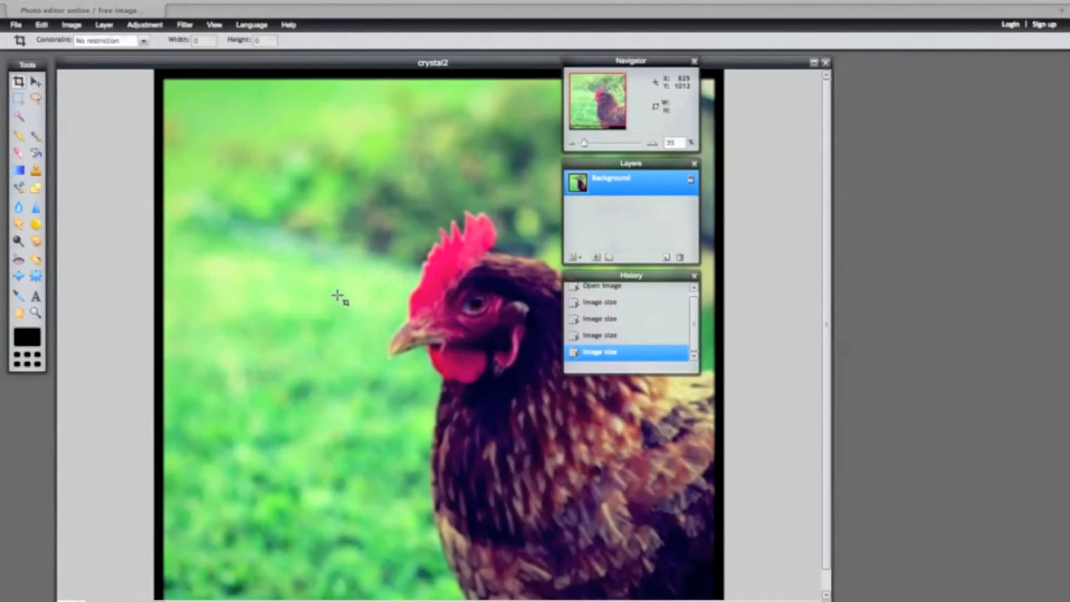